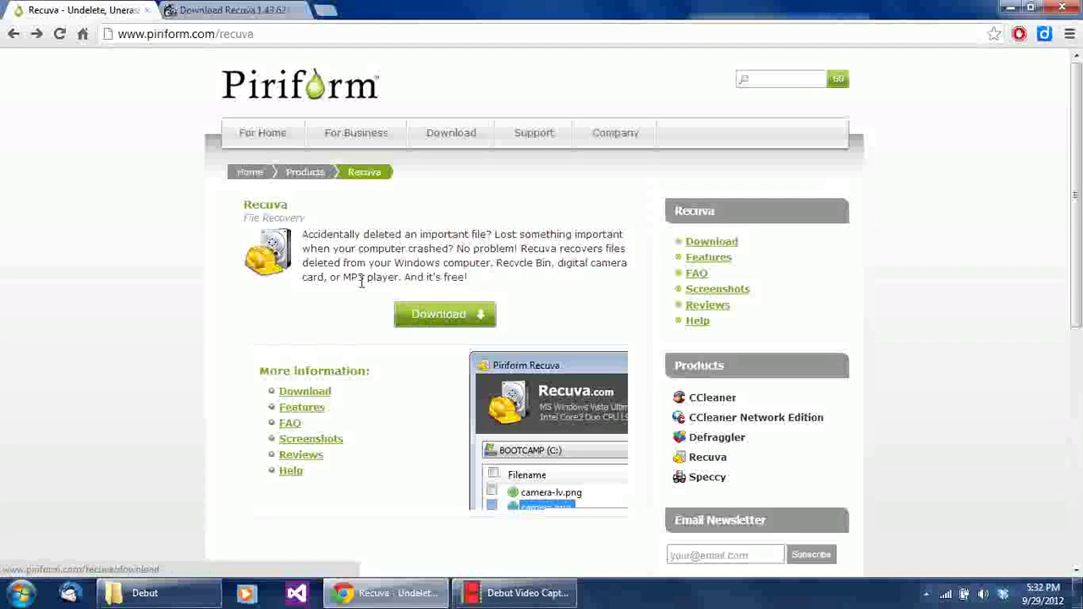
# Go to the Recuva download page on the Piriform website
pyautogui.click(435, 325)
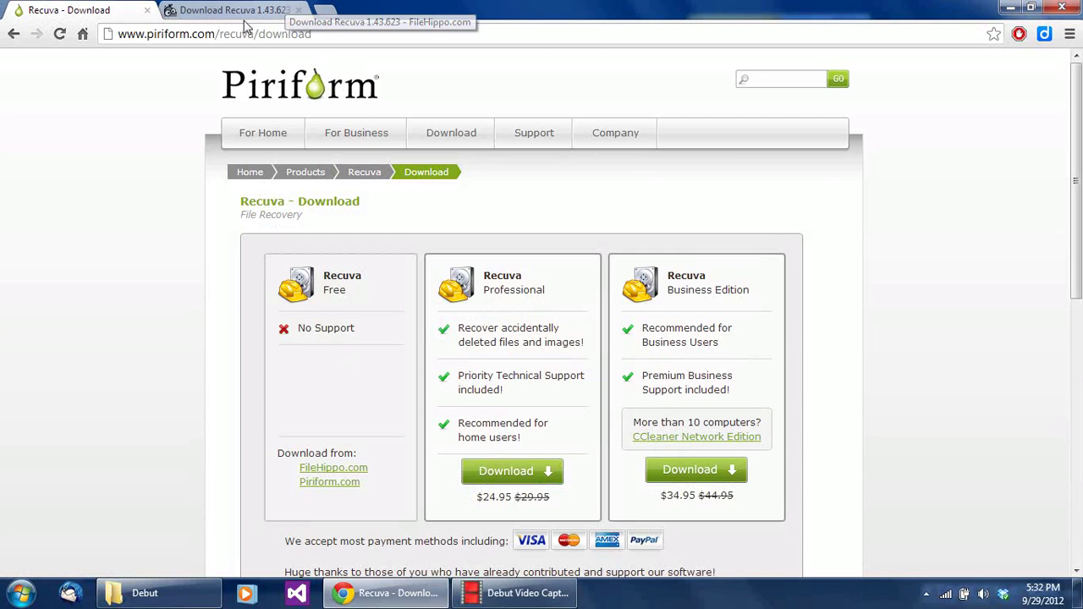
# Switch to the FileHippo Recuva 1.43.623 tab, then minimize the browser to the desktop
pyautogui.hotkey('ctrl', 'Tab')
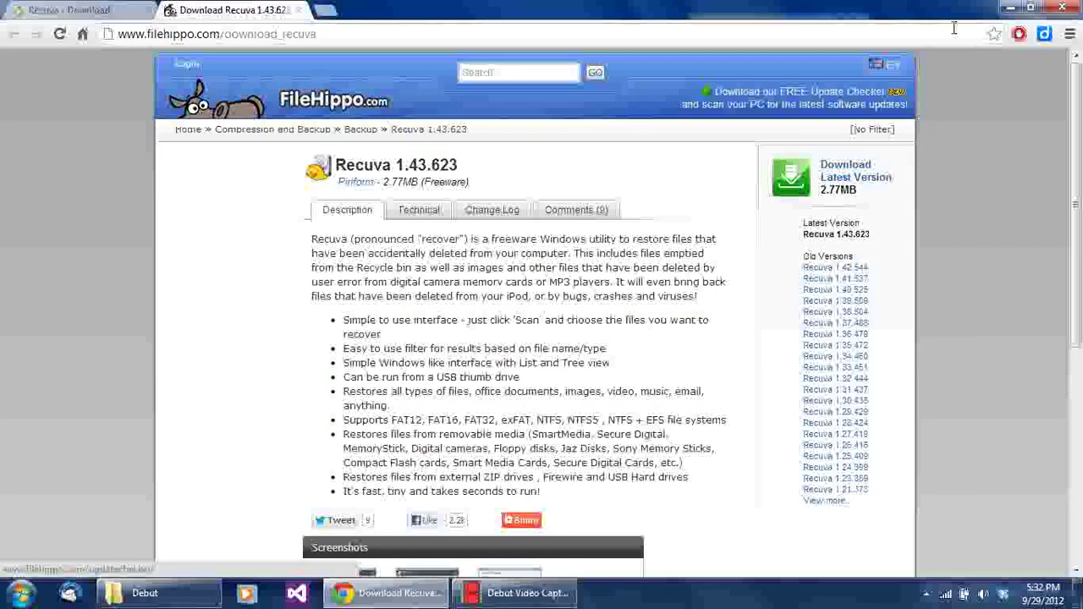
pyautogui.click(1011, 10)
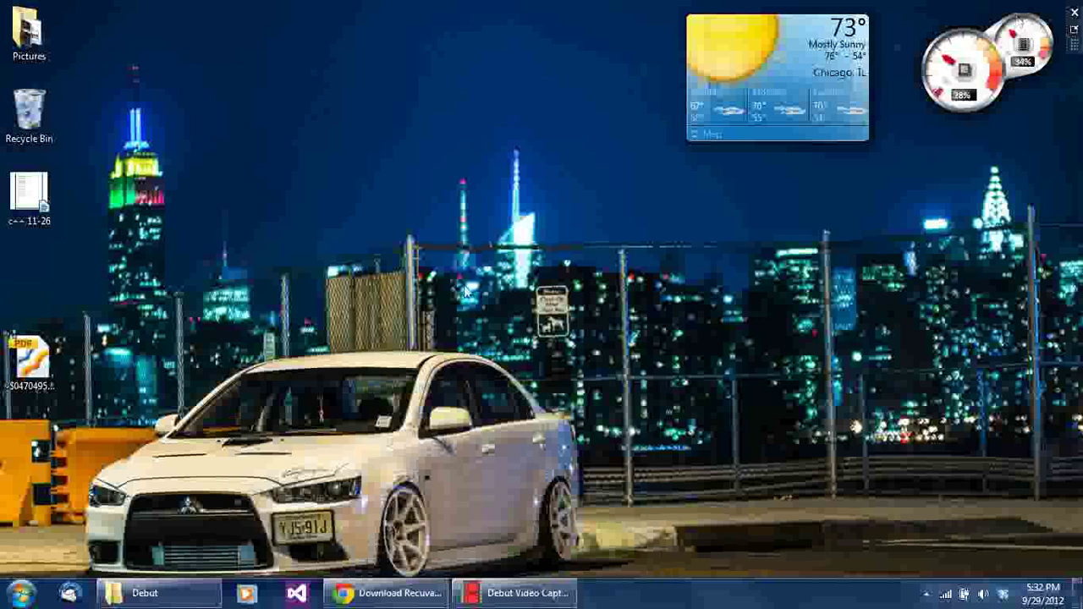
# Launch Recuva from the Start menu and get past the wizard's welcome page
pyautogui.click(18, 593)
pyautogui.click(80, 499)
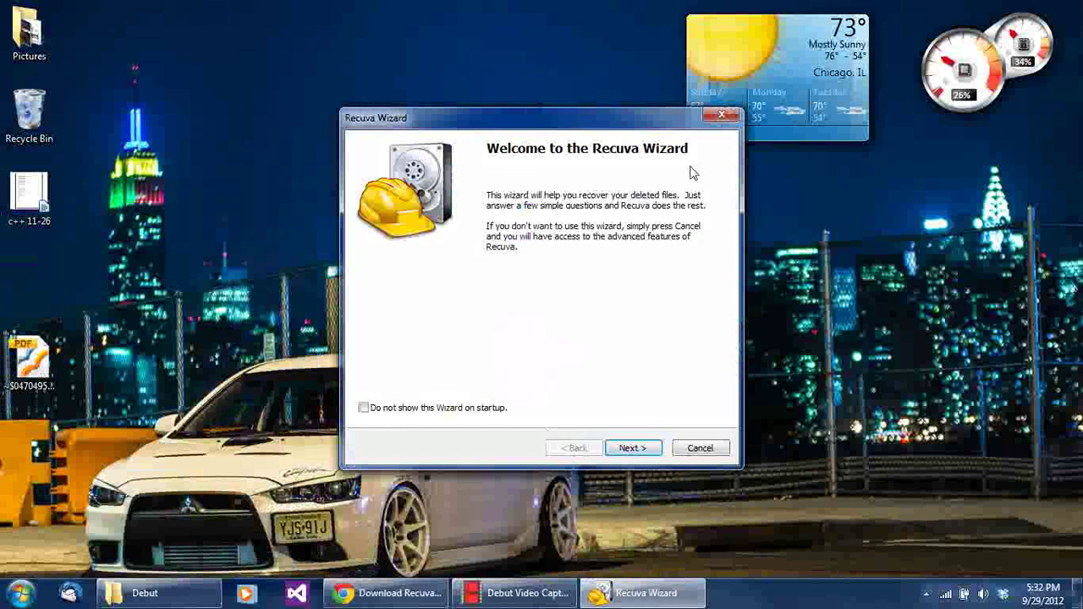
pyautogui.click(633, 447)
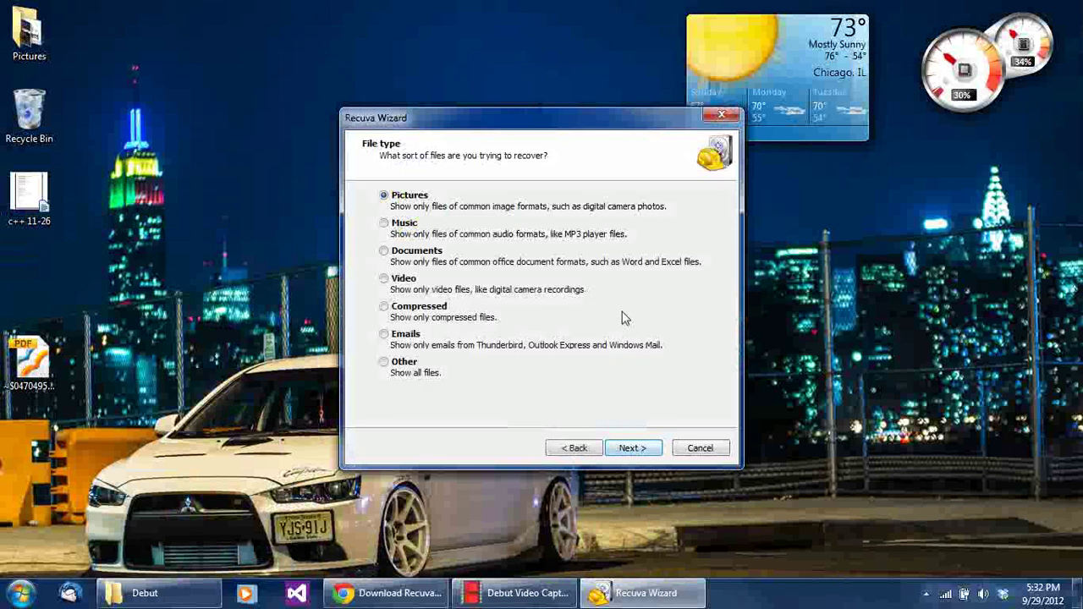
# Target Documents on the media card or iPod with Deep Scan enabled, and start searching
pyautogui.click(384, 252)
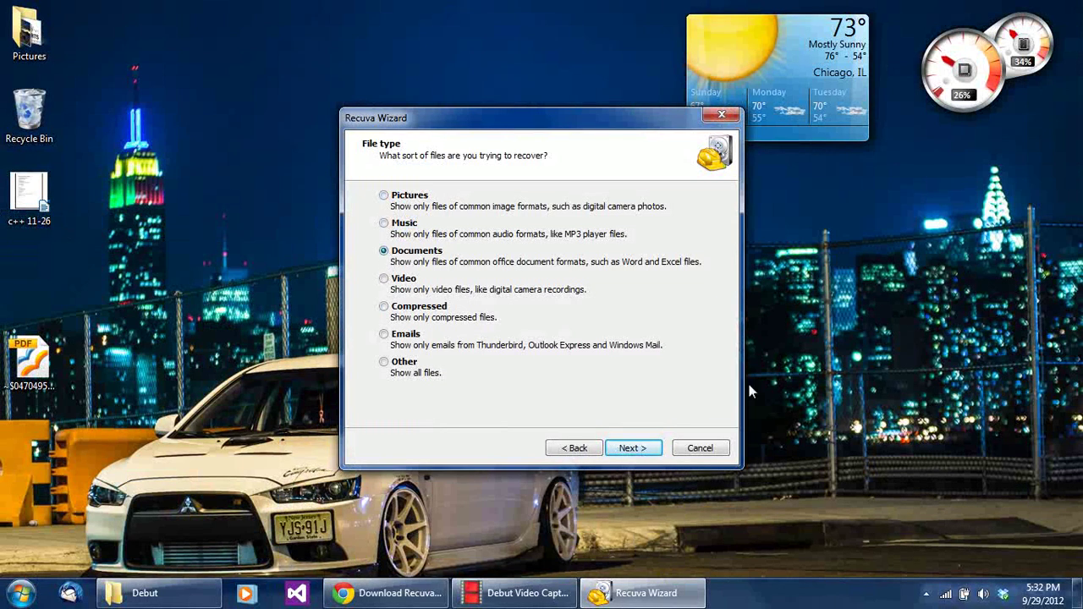
pyautogui.click(633, 449)
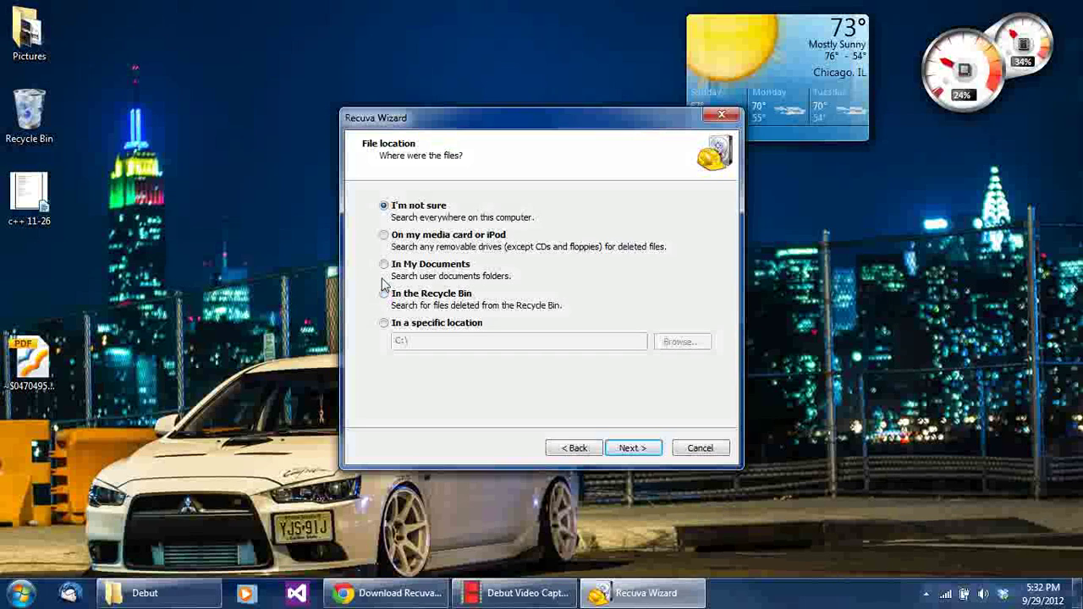
pyautogui.click(383, 235)
pyautogui.click(643, 448)
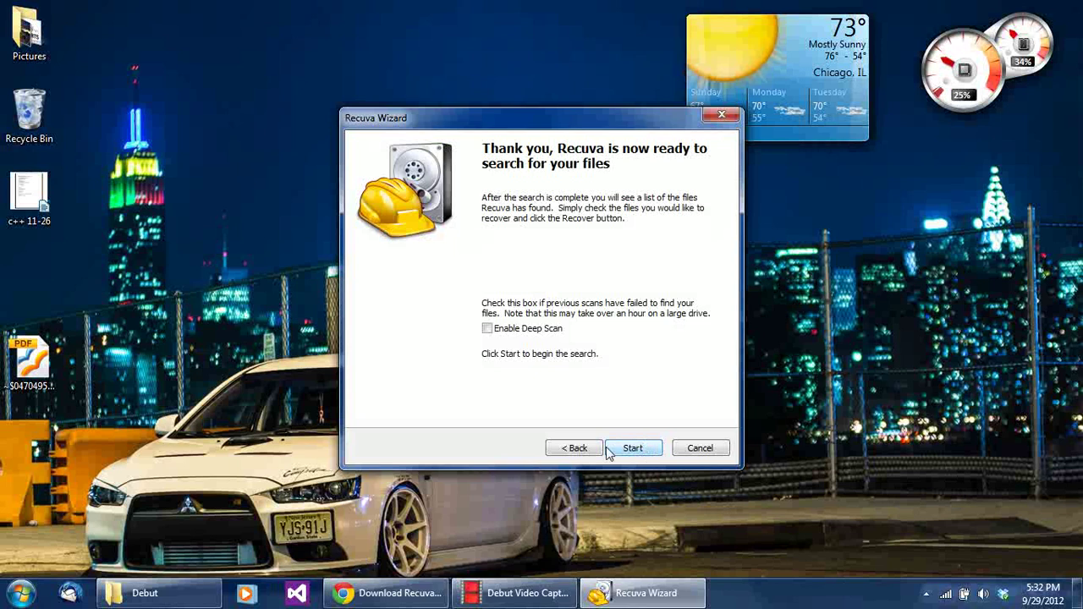
pyautogui.click(489, 330)
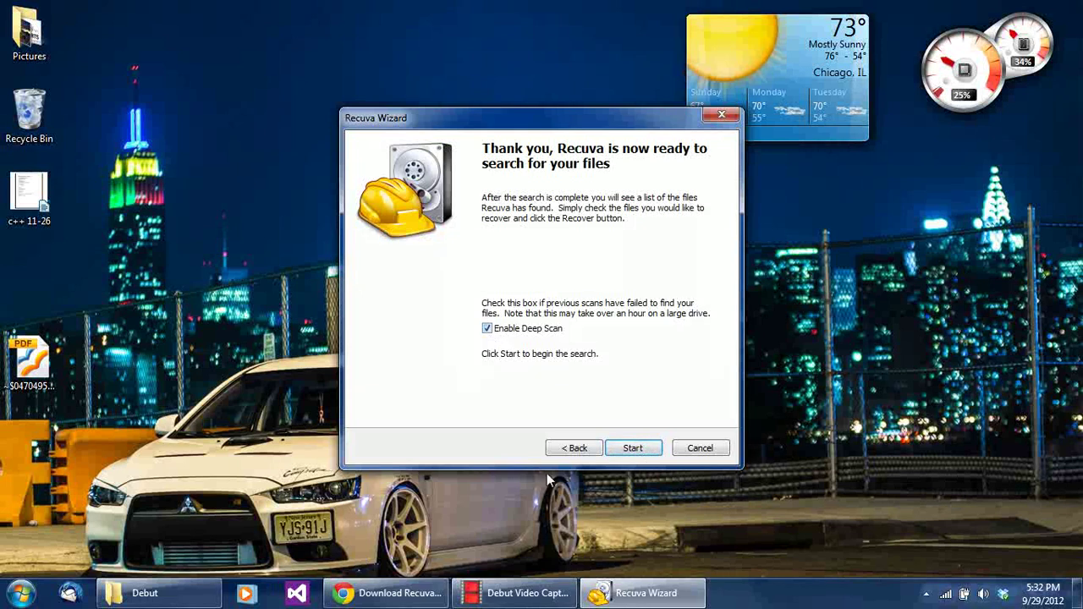
pyautogui.click(632, 449)
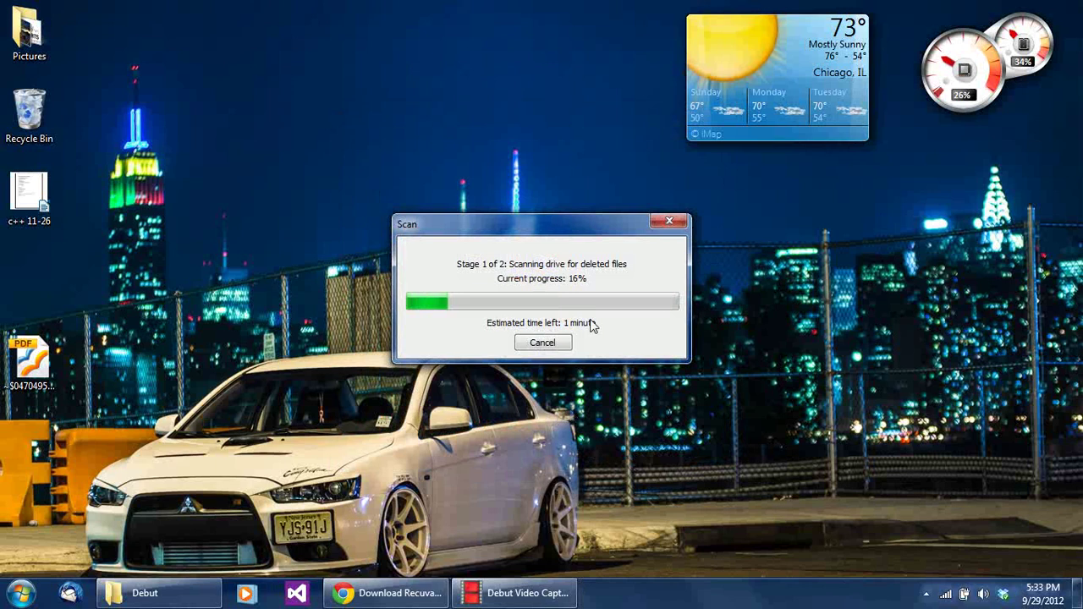
# While the scan runs, select desktop icons and the Recycle Bin, then clear the selection
pyautogui.moveTo(131, 150); pyautogui.dragTo(8, 267)
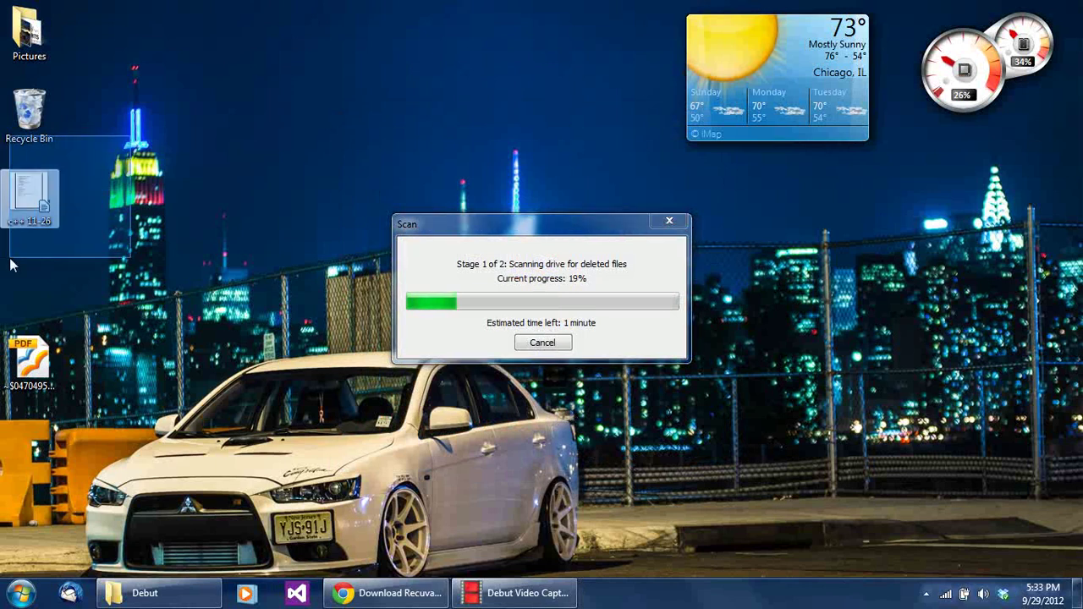
pyautogui.click(26, 127)
pyautogui.rightClick(27, 127)
pyautogui.click(158, 152)
pyautogui.click(48, 216)
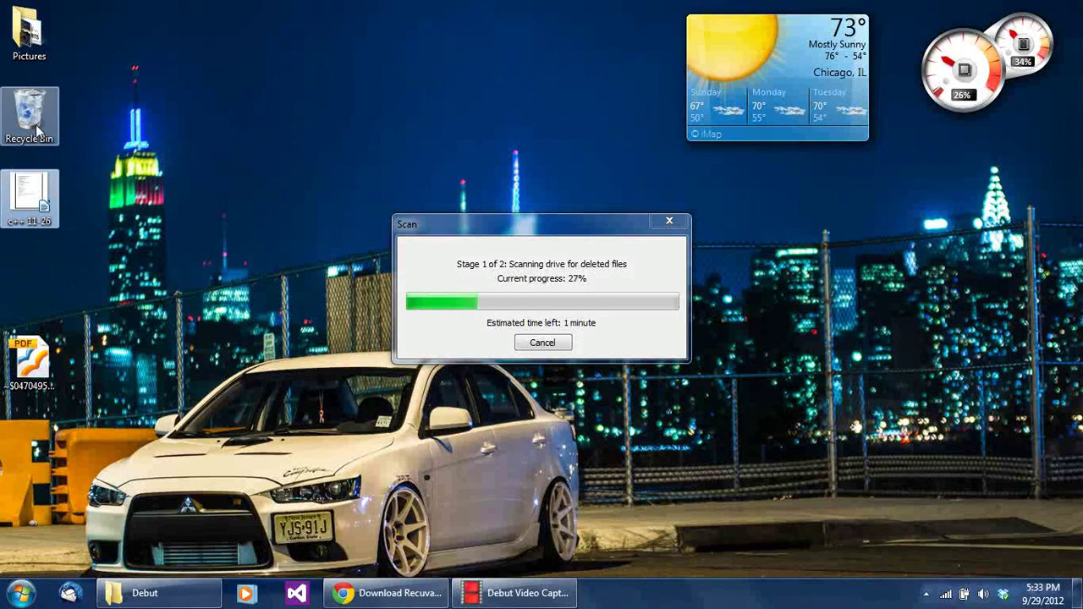
pyautogui.click(149, 216)
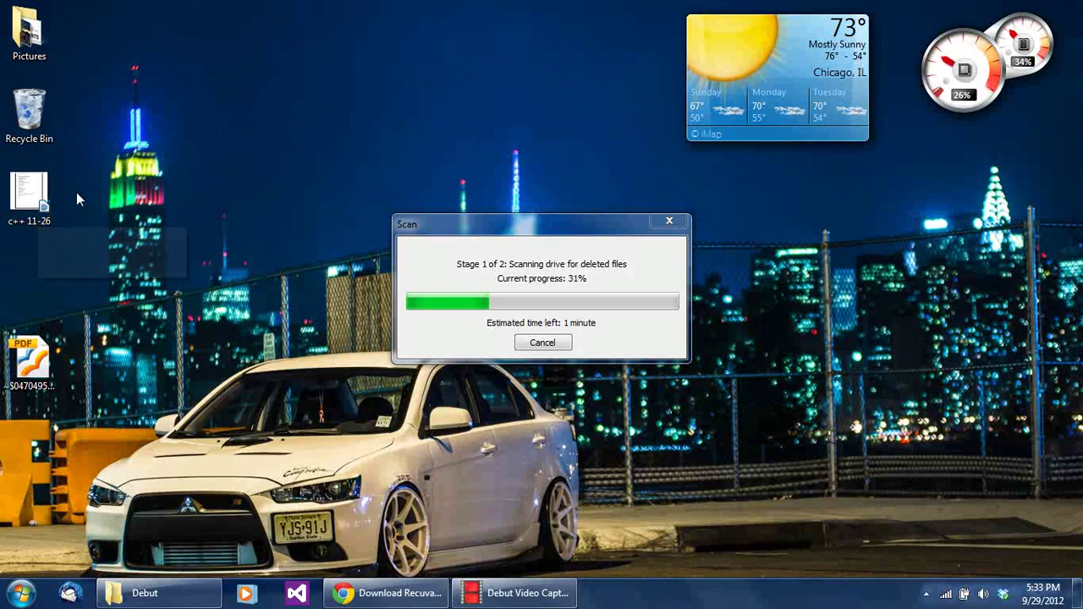
# Dismiss the Recycle Bin menu and, once 13 files are found, move the results window up
pyautogui.rightClick(25, 115)
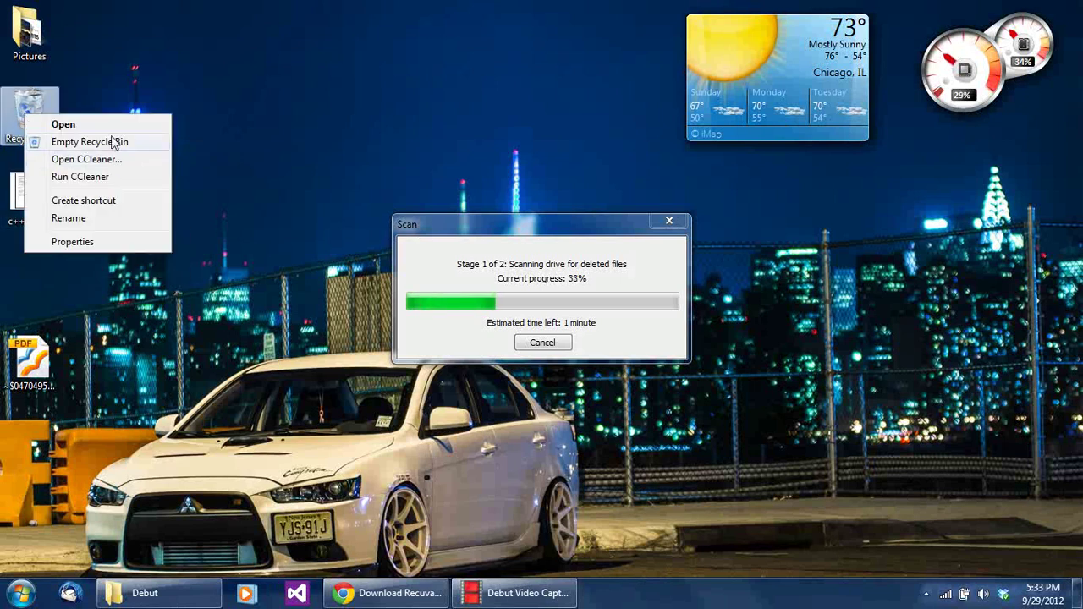
pyautogui.click(283, 132)
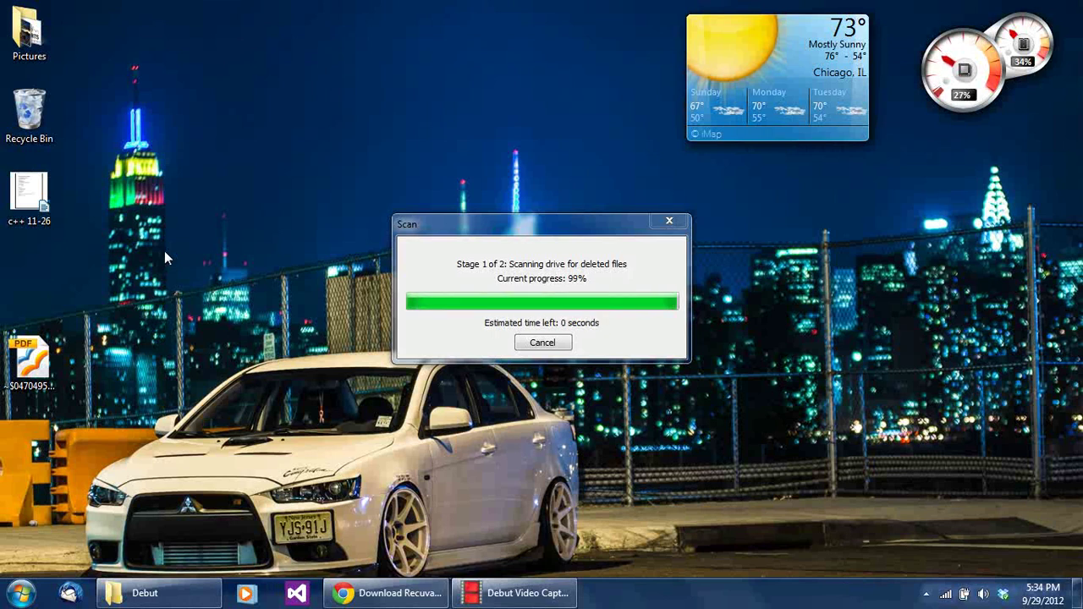
pyautogui.moveTo(414, 106); pyautogui.dragTo(405, 57)
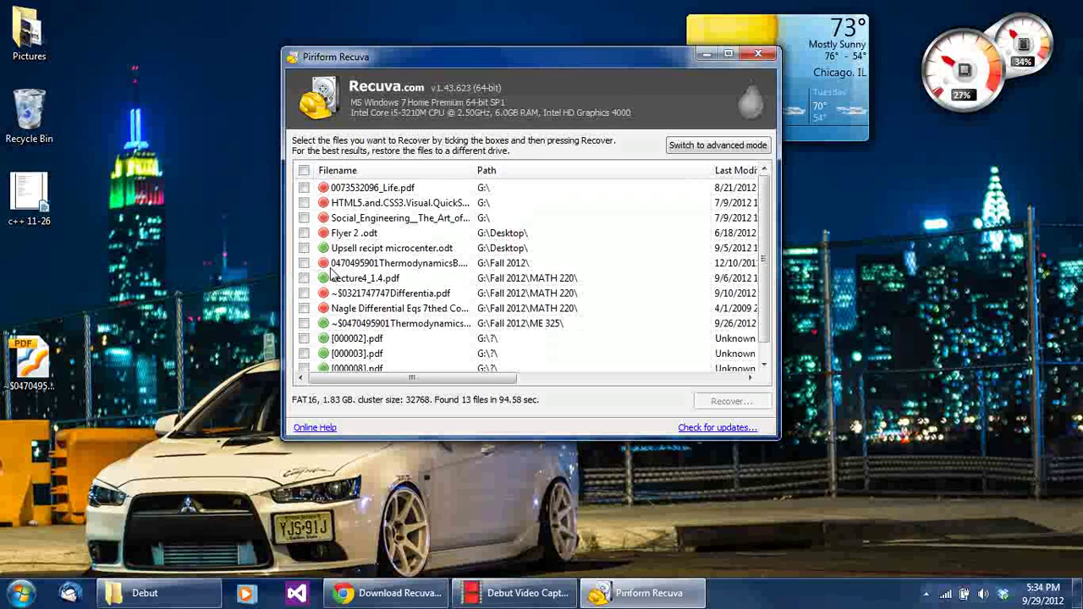
pyautogui.click(304, 187)
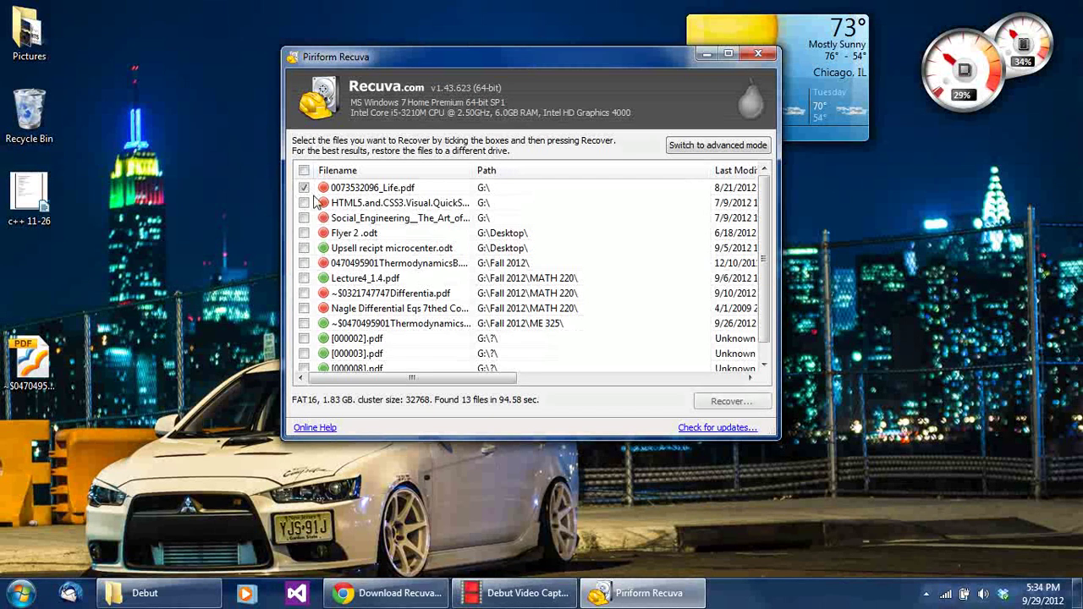
pyautogui.click(303, 248)
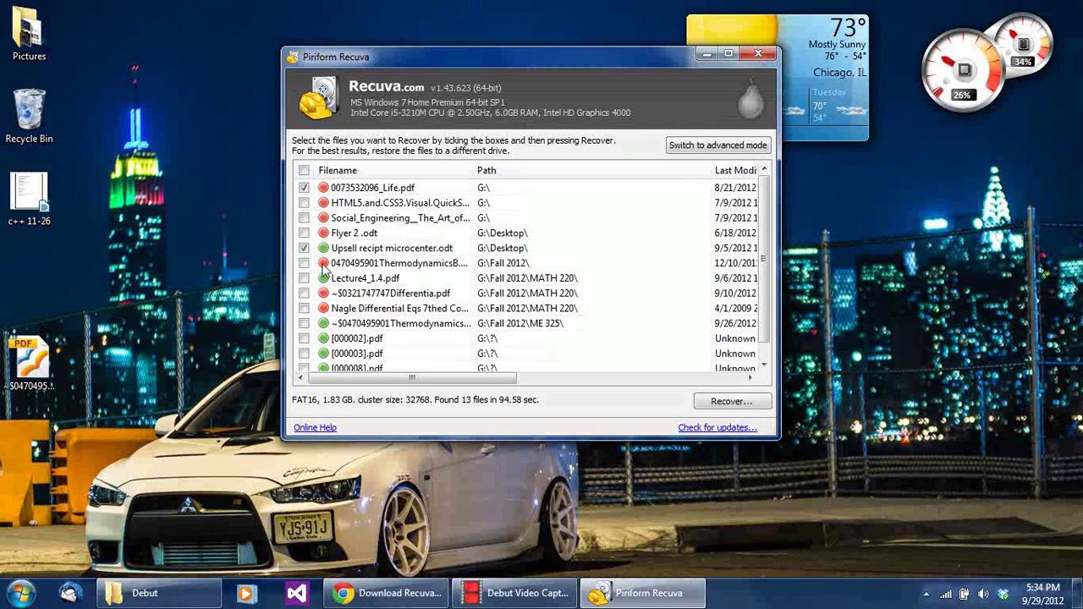
pyautogui.click(723, 405)
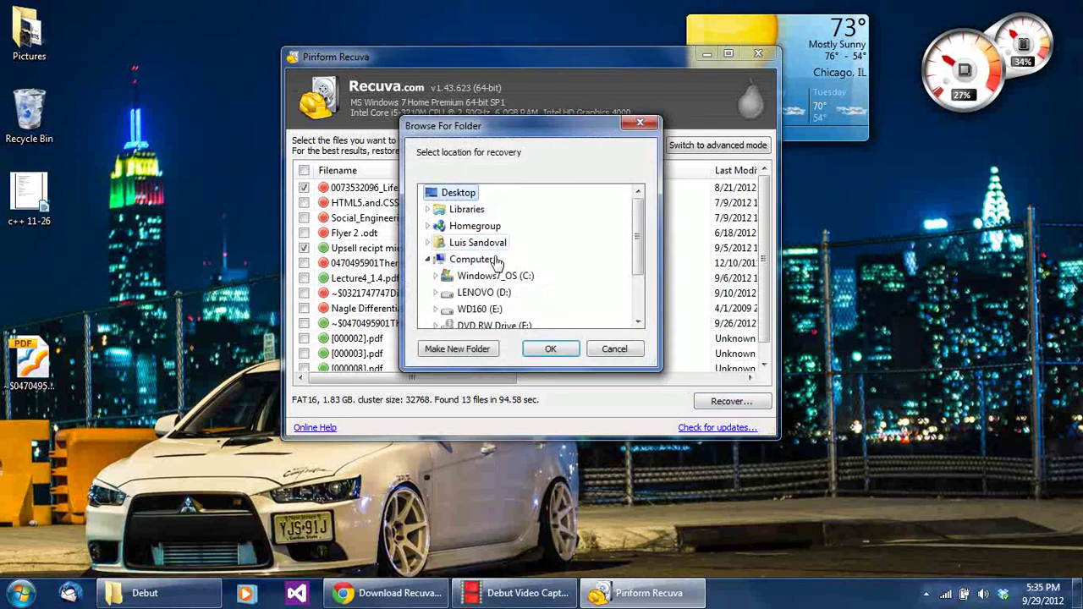
pyautogui.click(550, 348)
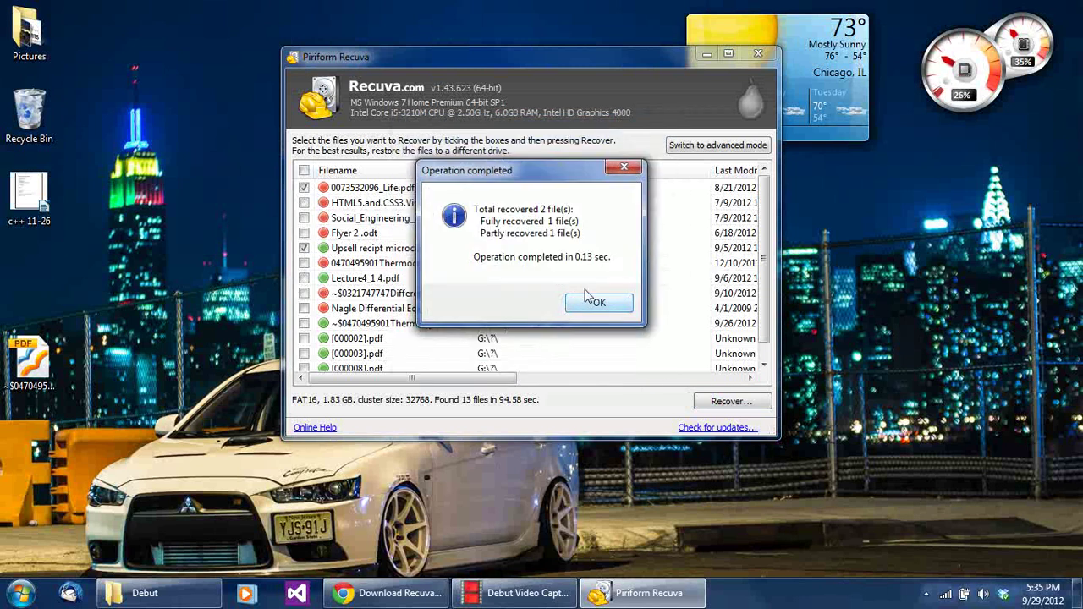
pyautogui.click(592, 302)
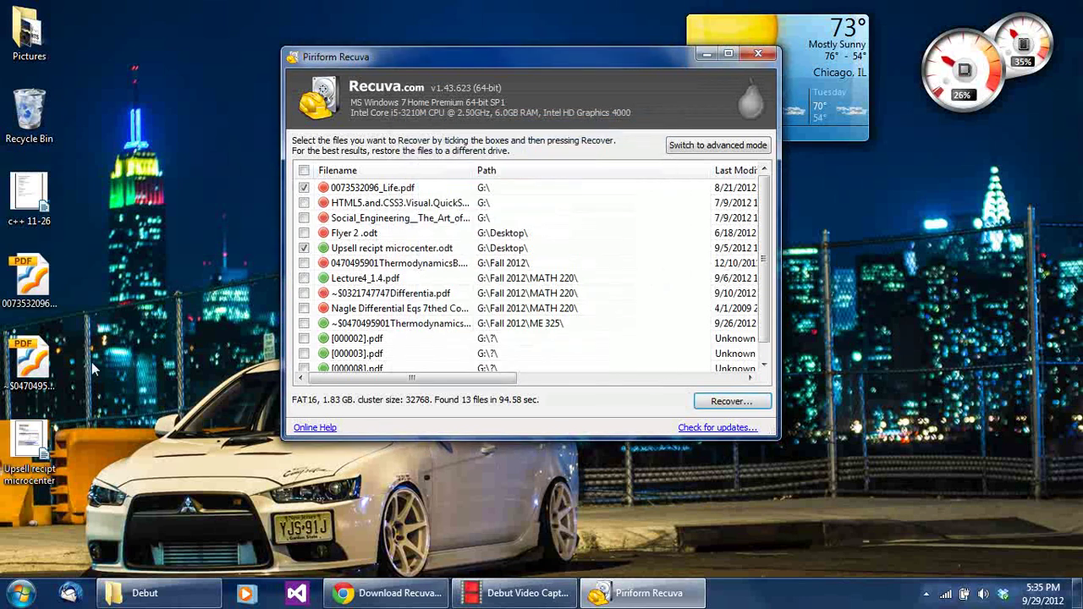
pyautogui.click(41, 300)
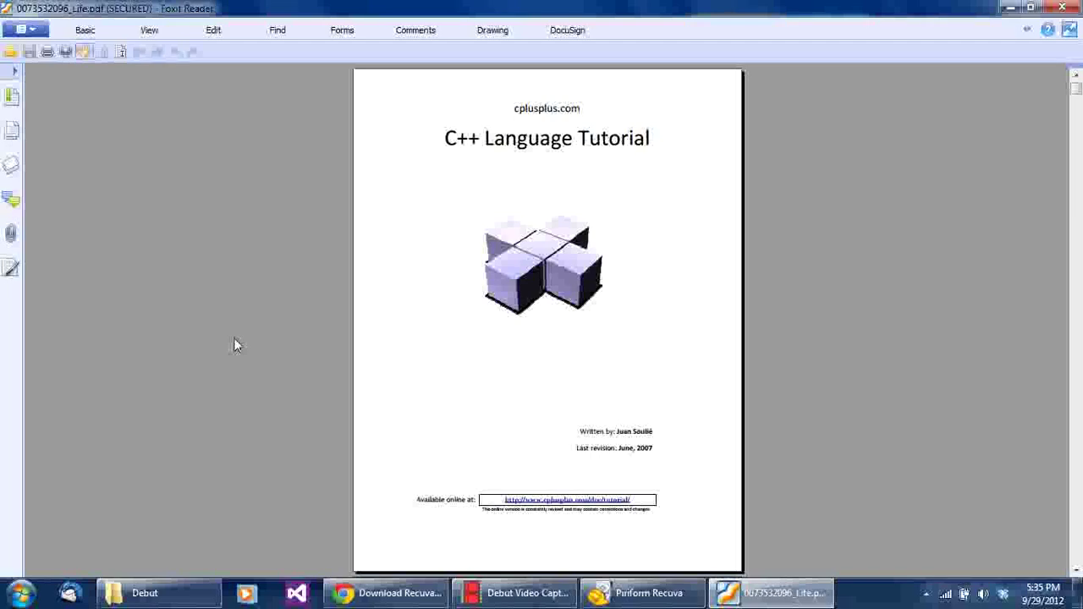
pyautogui.scroll(-10, 453, 280)
pyautogui.scroll(-15, 453, 280)
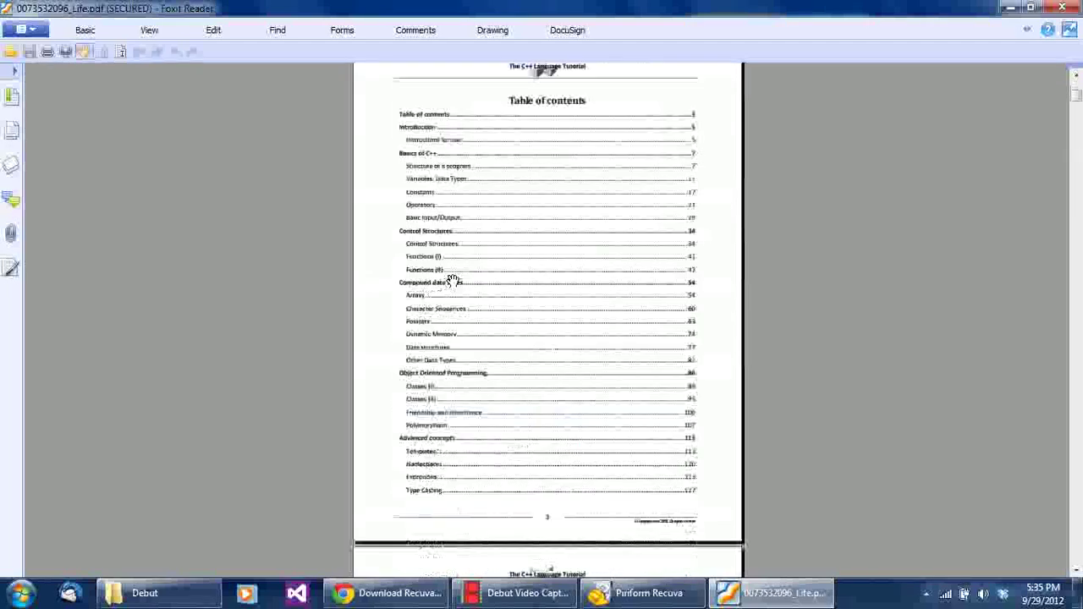
pyautogui.scroll(-15, 453, 280)
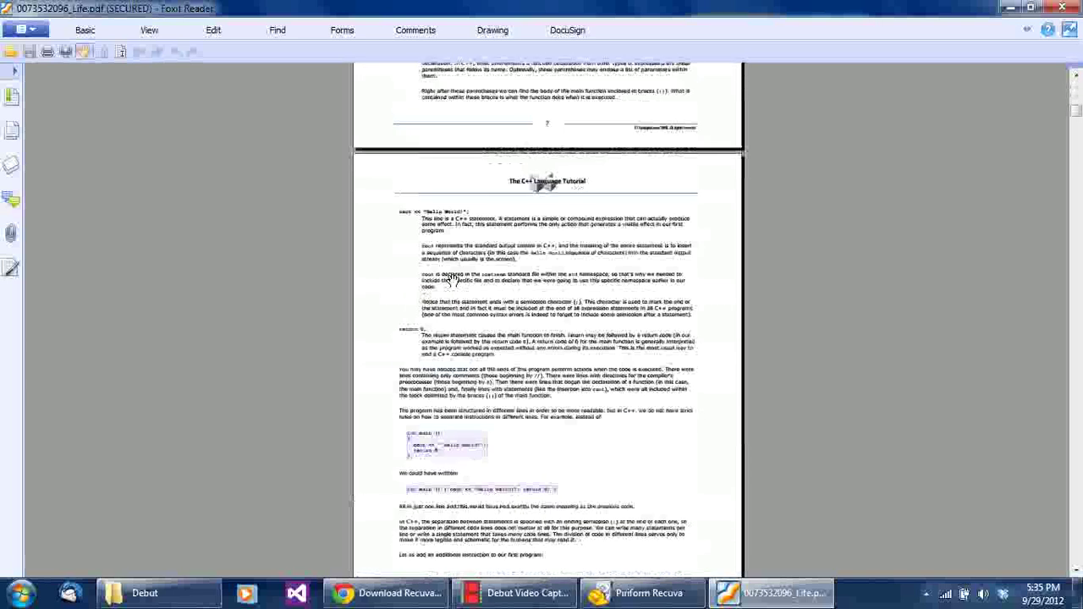
pyautogui.click(1058, 7)
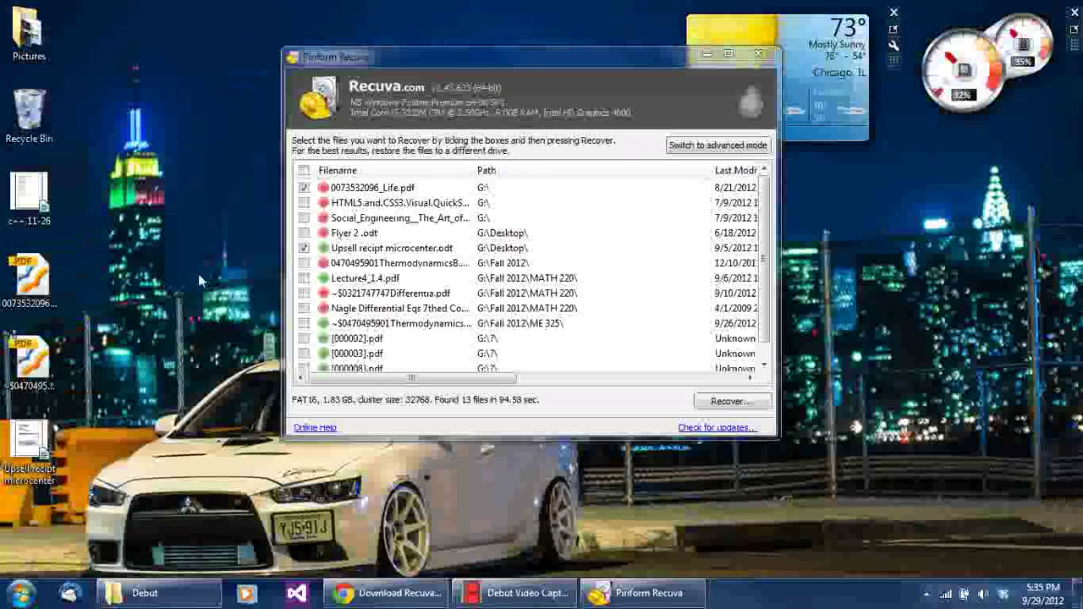